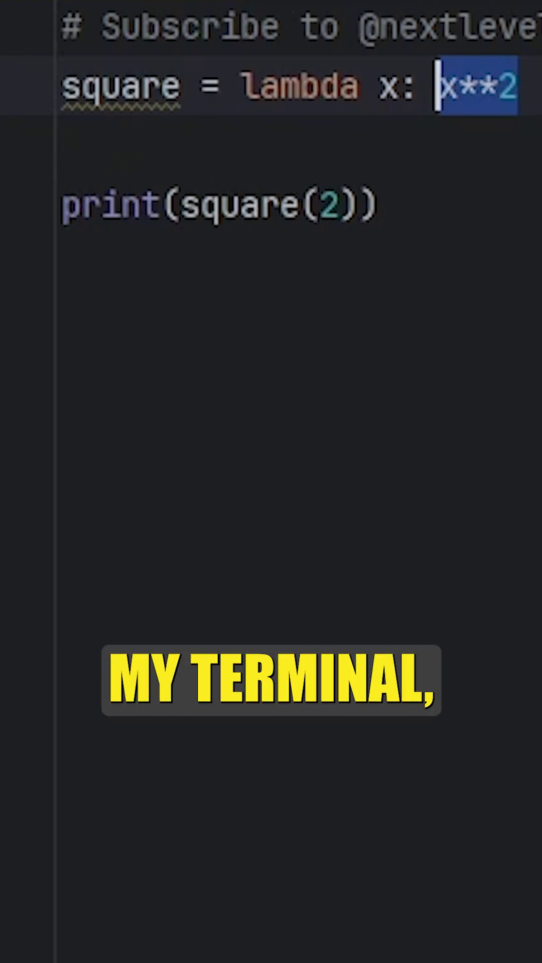
# Step: Run the file with square = lambda x: x**2 and view 4 in the Run window
pyautogui.hotkey('shift', 'F10')
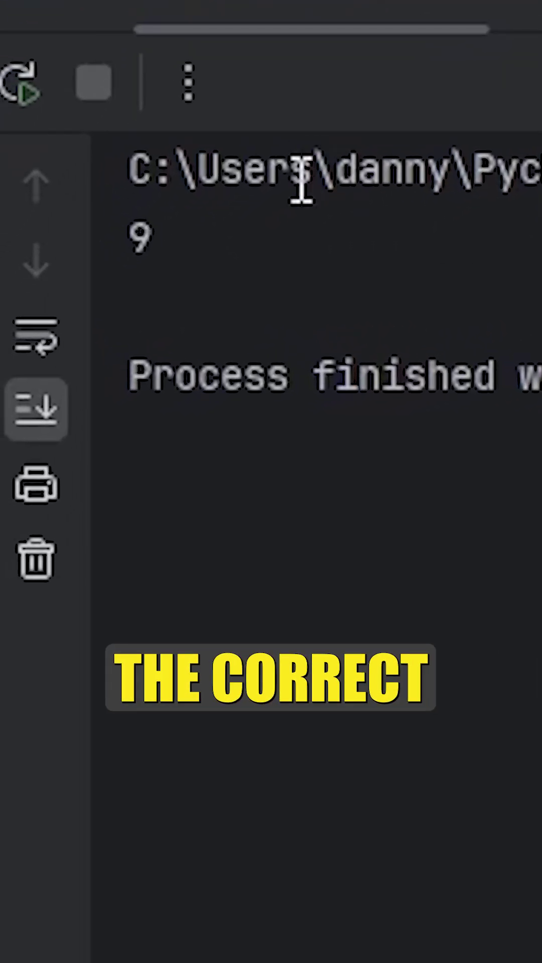
# Step: Highlight the printed 9 and the add_func lambda lines, then paste the name-sorting code over them
pyautogui.doubleClick(147, 241)
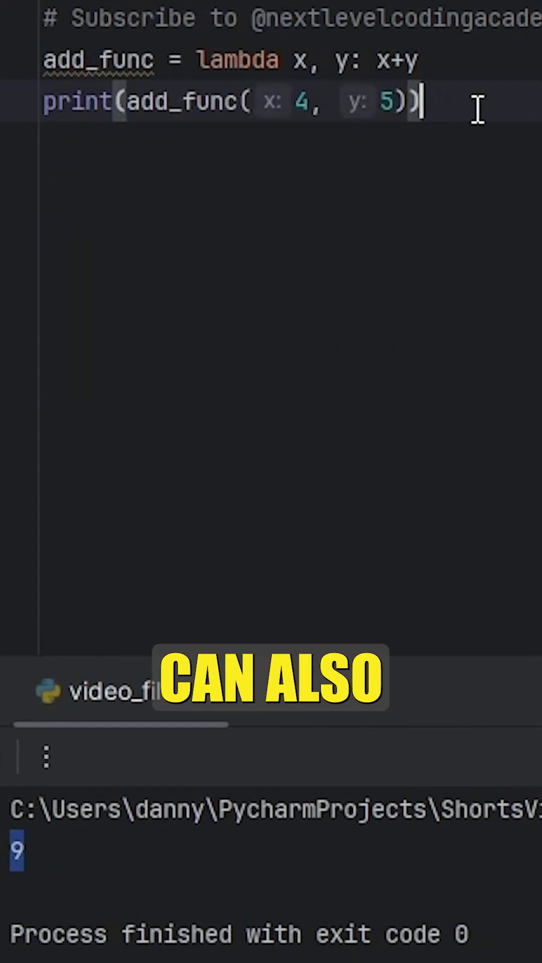
pyautogui.moveTo(452, 101); pyautogui.dragTo(46, 61)
pyautogui.hotkey('ctrl', 'v')
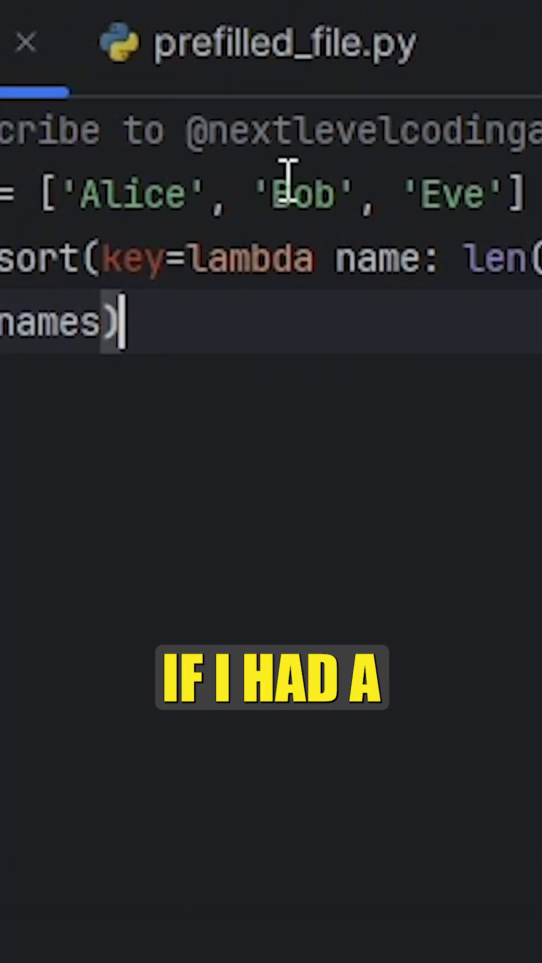
# Step: Highlight the names list and the len(name) sort key in the pasted code
pyautogui.moveTo(527, 194); pyautogui.dragTo(60, 194)
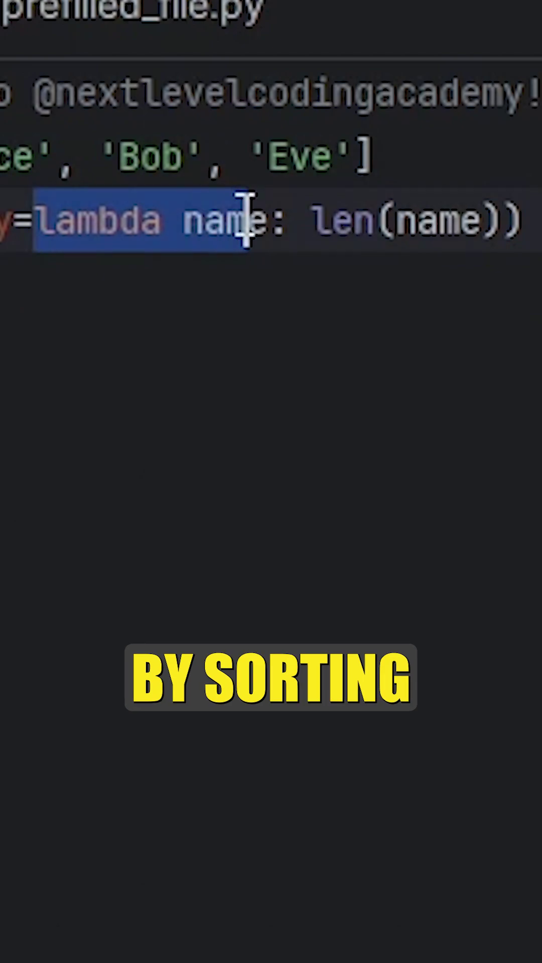
pyautogui.moveTo(310, 218); pyautogui.dragTo(473, 214)
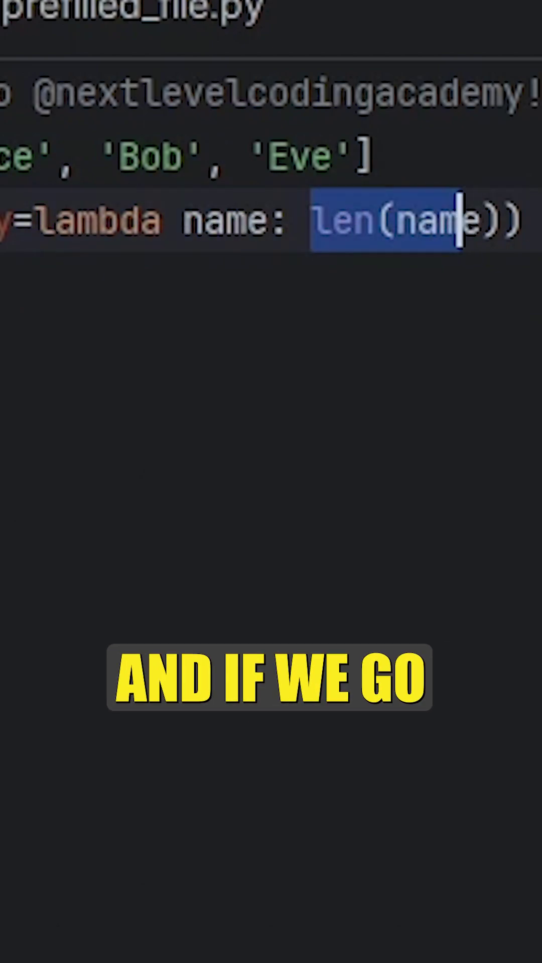
# Step: Run the name-sorting script and compare it against the original ['Alice', 'Bob', 'Eve'] list
pyautogui.hotkey('shift', 'F10')
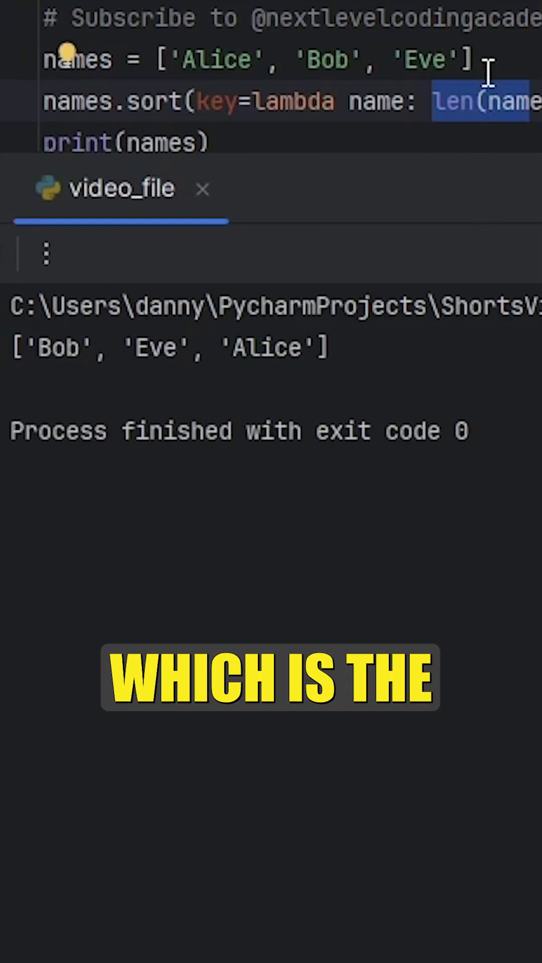
pyautogui.moveTo(474, 58); pyautogui.dragTo(211, 59)
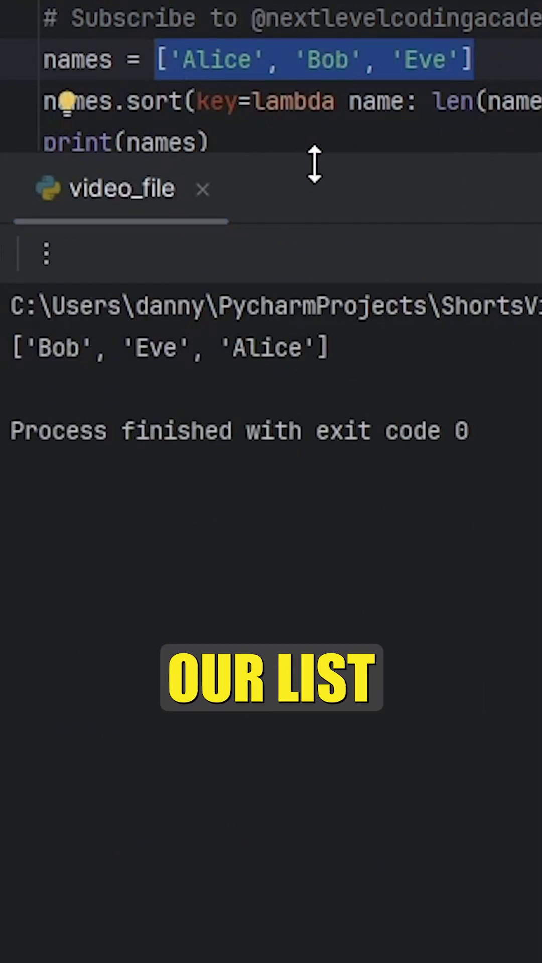